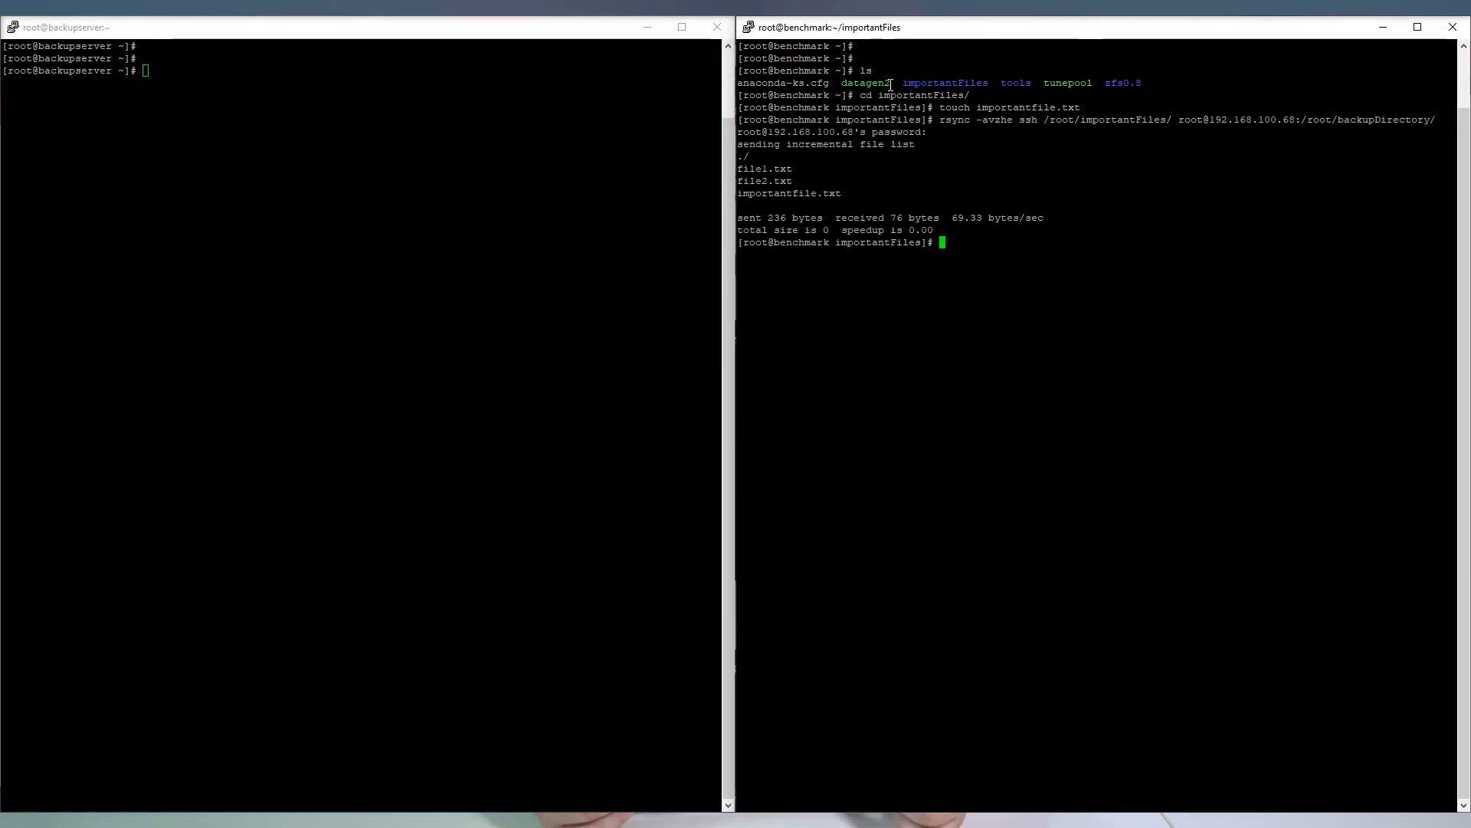
- In the backupserver session, list backupDirectory showing file1.txt, file2.txt and importantfile.txt
click(303, 212)
text(ls)
key(Return)
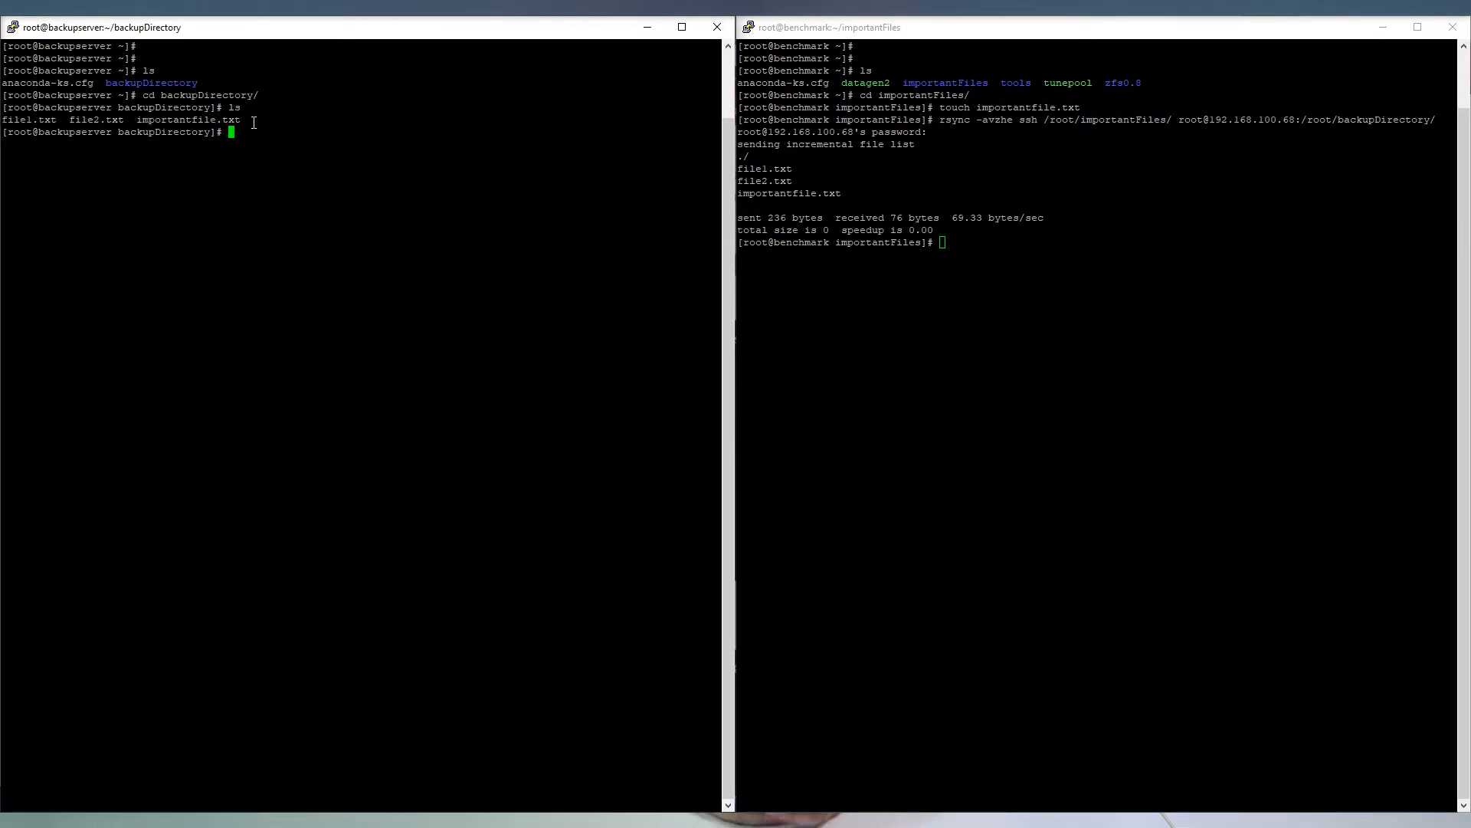
triple_click(115, 120)
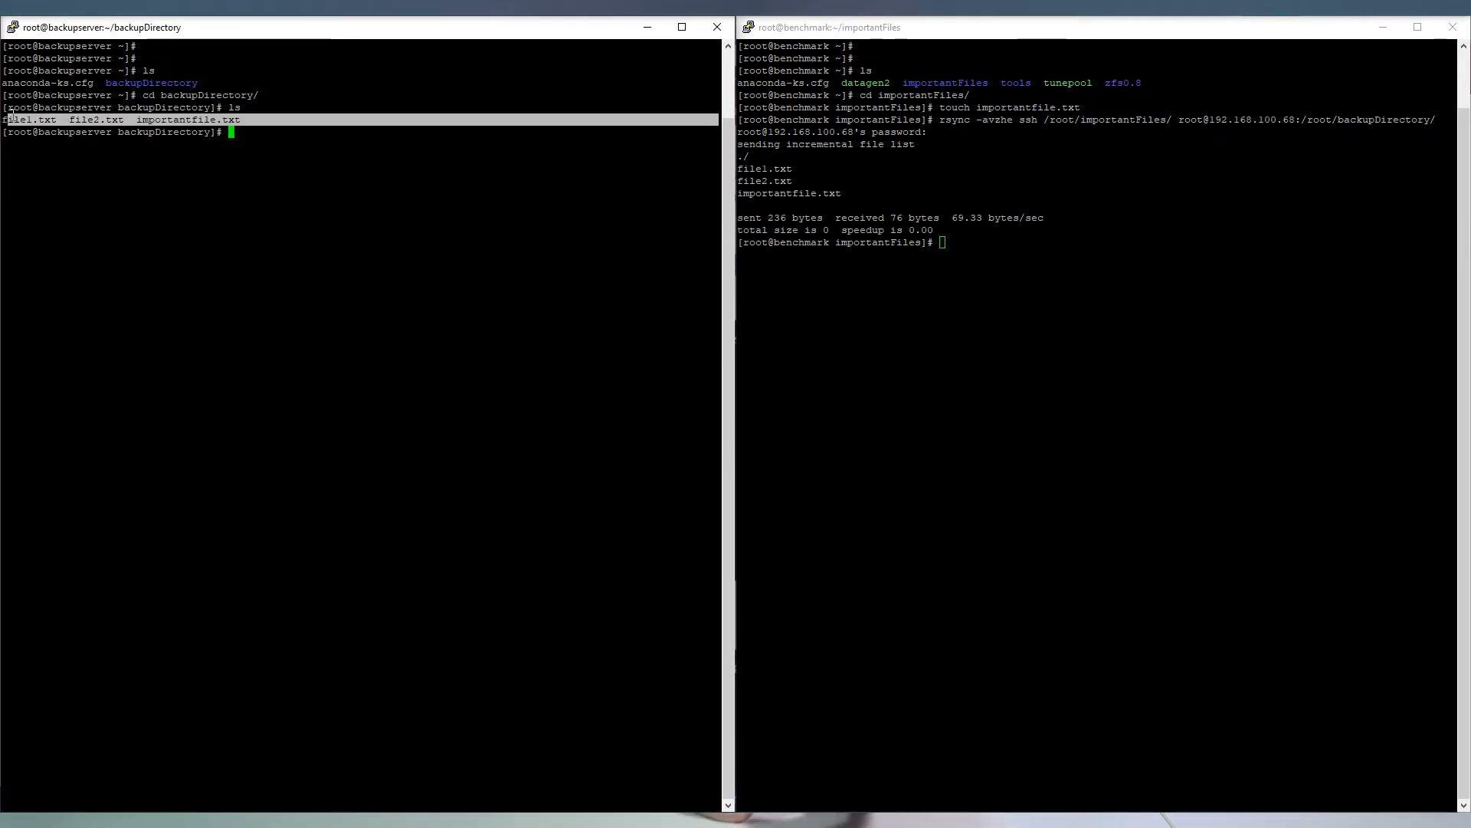